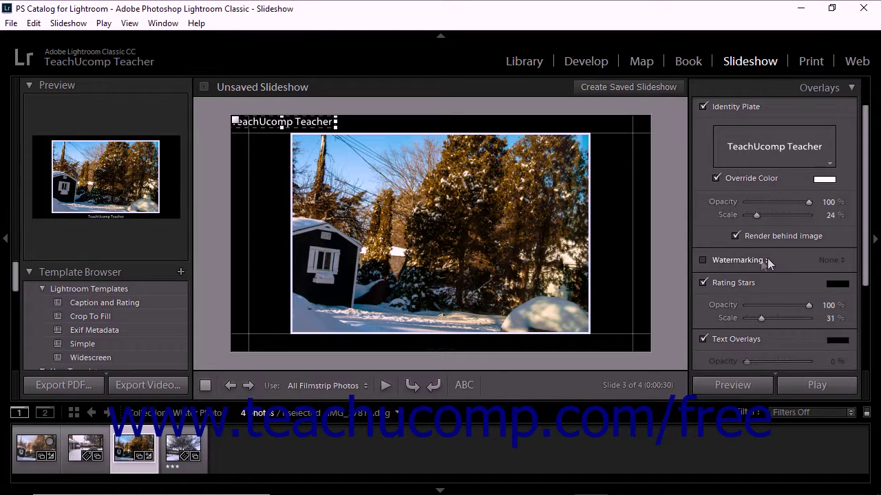
Enable Watermarking in the slideshow Overlays panel and open the Edit Watermarks editor.
left_click(751, 261)
left_click(837, 260)
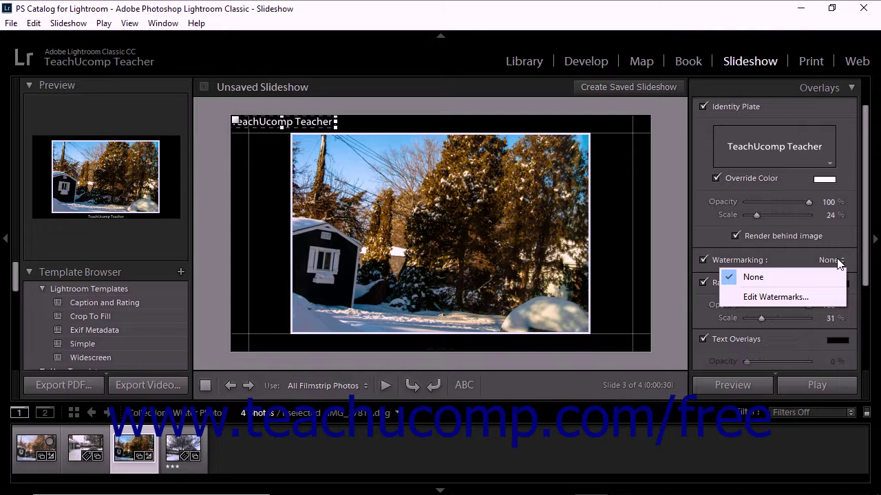
left_click(804, 293)
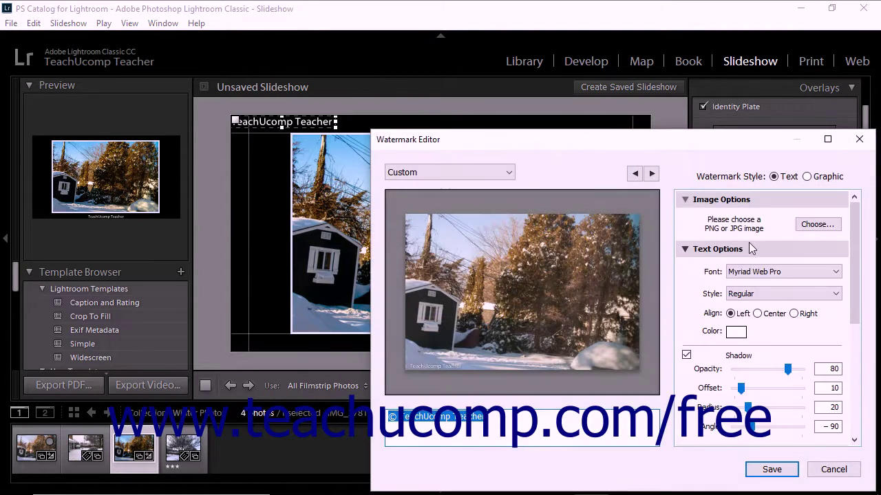
left_click_drag(616, 142, 454, 69)
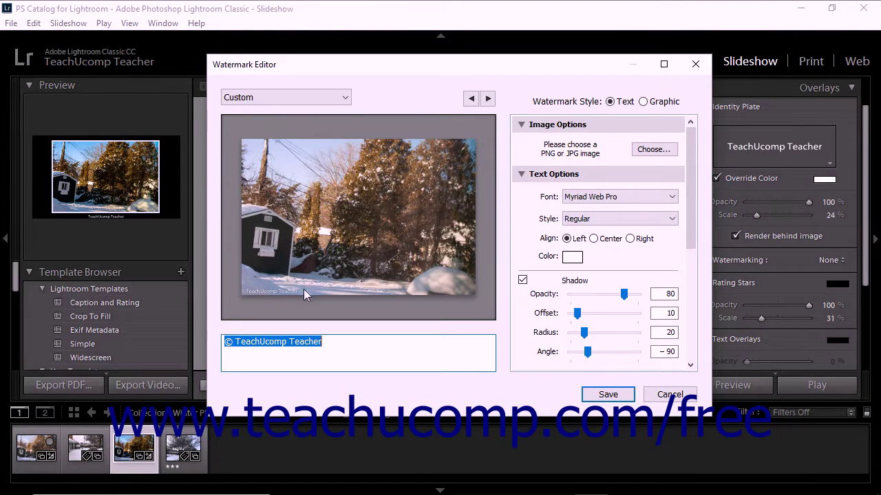
triple_click(252, 342)
left_click(488, 99)
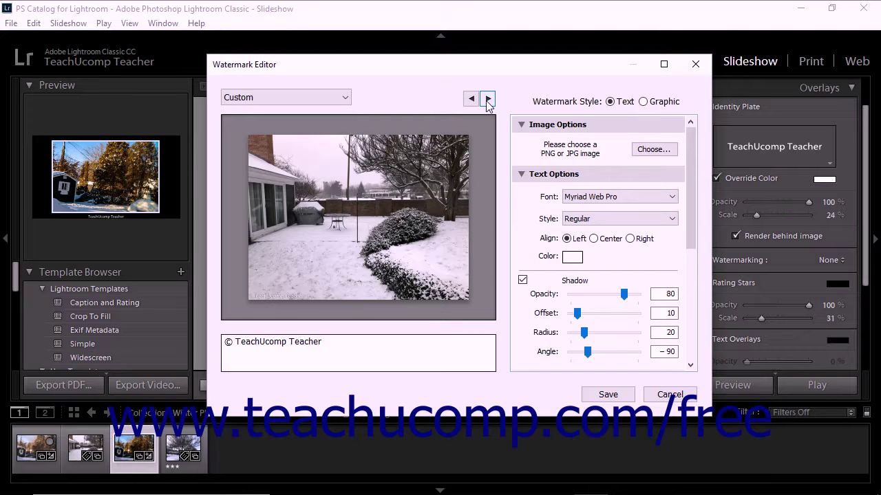
left_click(488, 99)
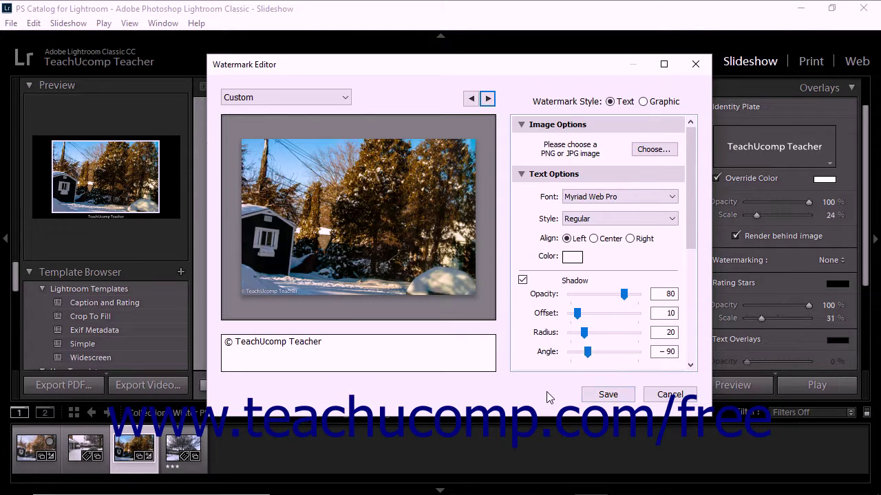
left_click(647, 104)
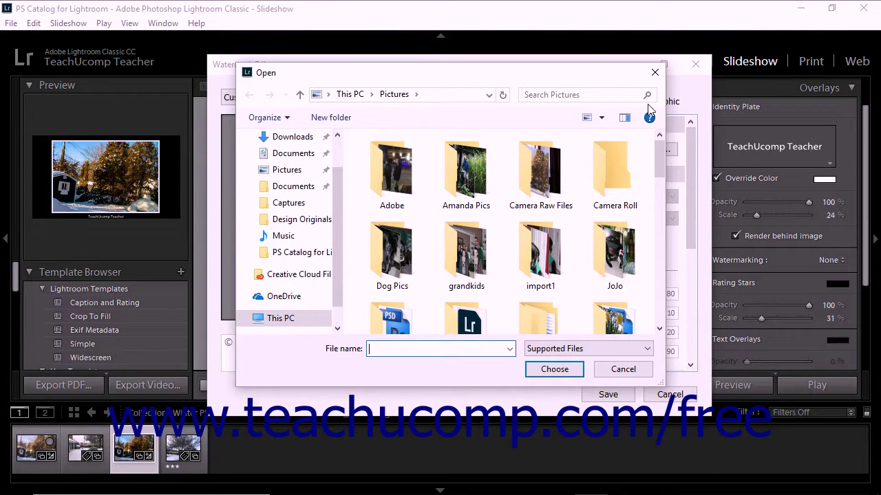
left_click(655, 72)
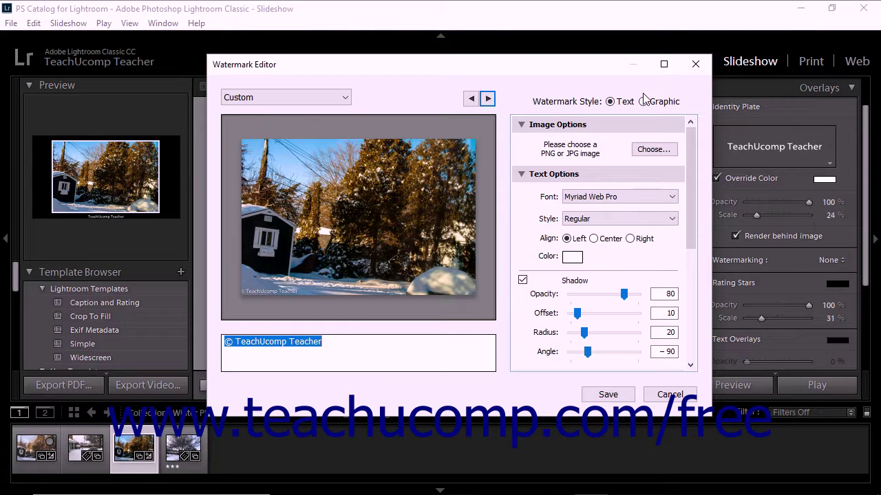
left_click(644, 105)
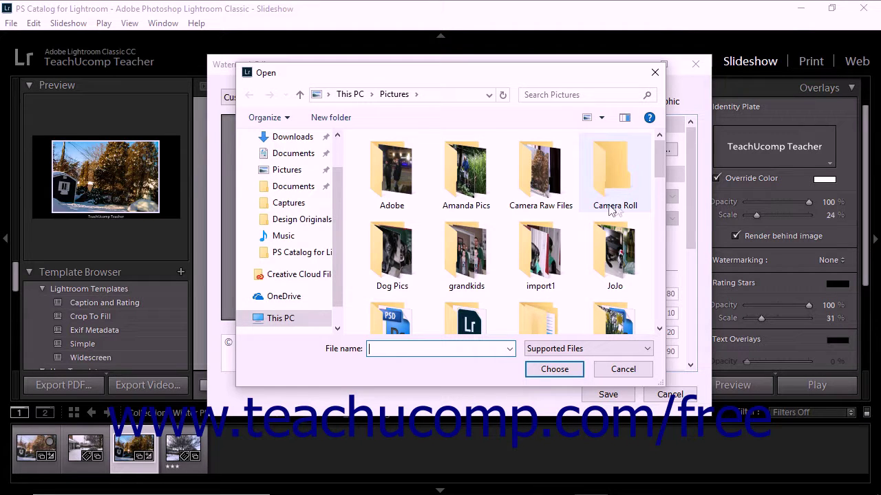
left_click_drag(656, 161, 655, 269)
left_click(401, 286)
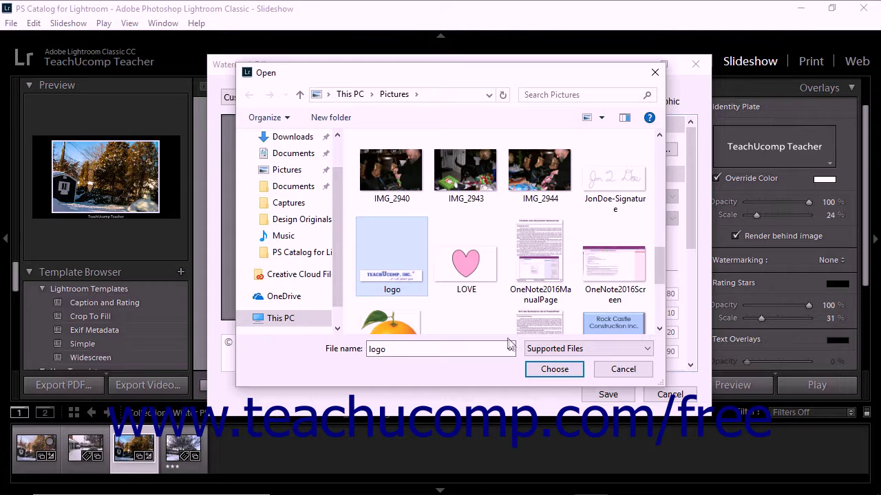
left_click(543, 371)
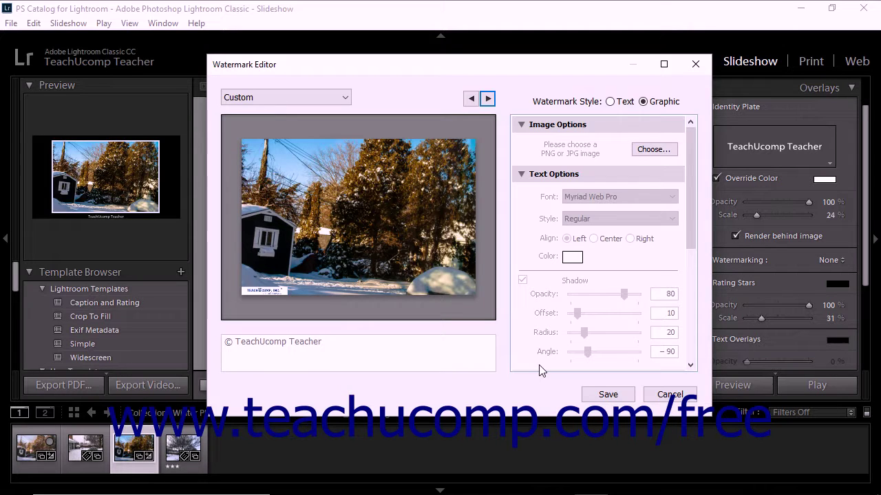
left_click(610, 102)
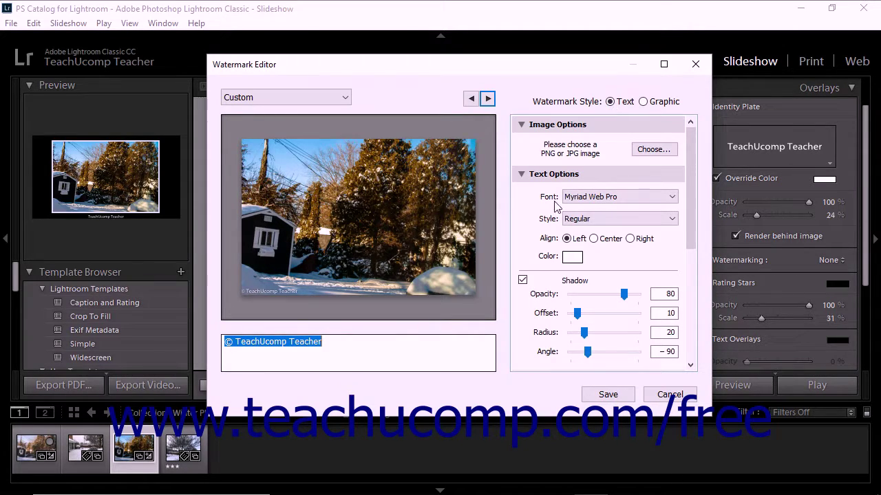
Append ' 2018' to the copyright watermark text, then cancel the watermark image chooser.
left_click(399, 346)
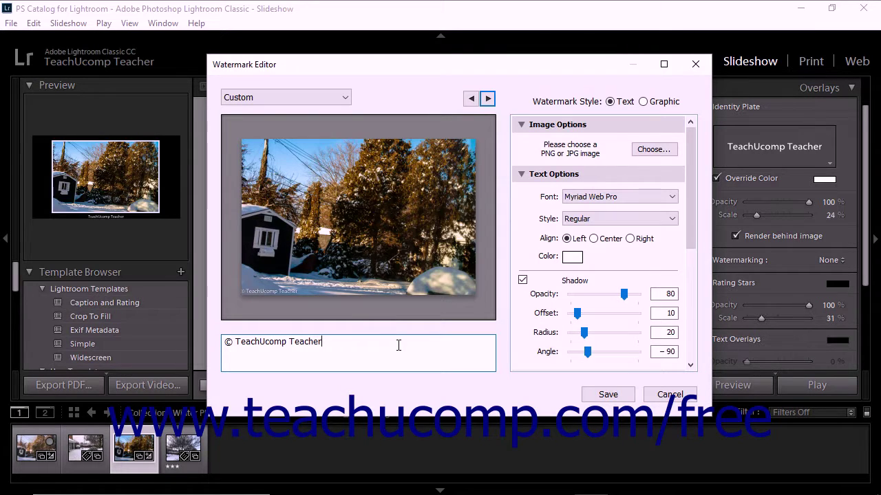
type("2018")
left_click(654, 150)
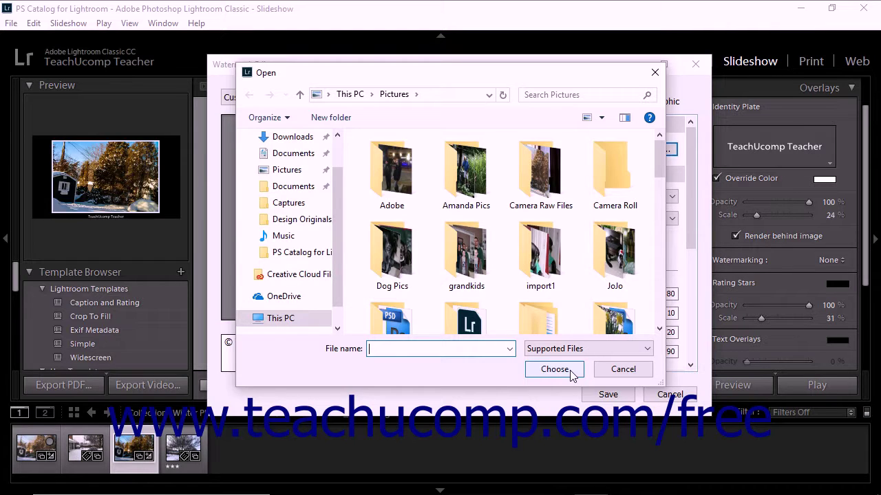
left_click(621, 371)
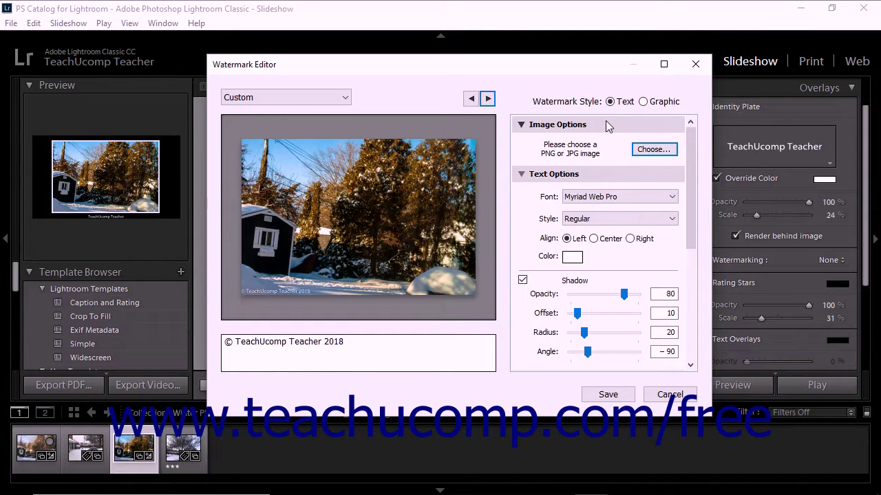
left_click(605, 174)
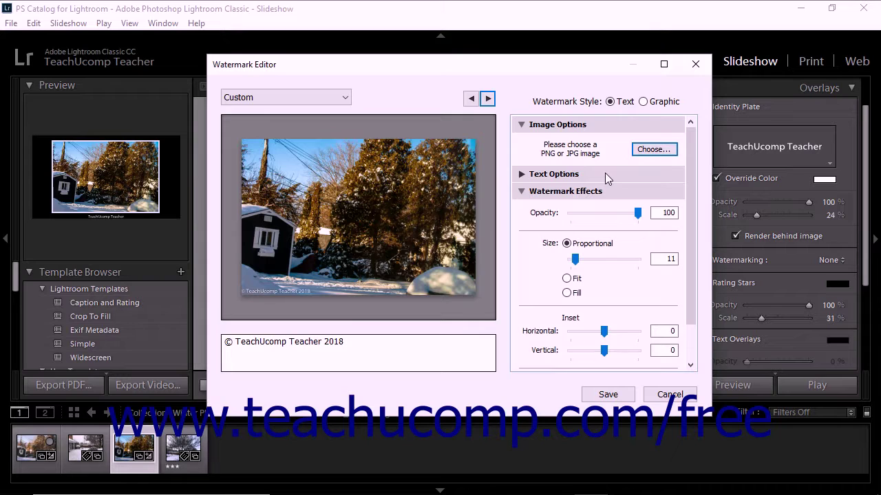
left_click(604, 174)
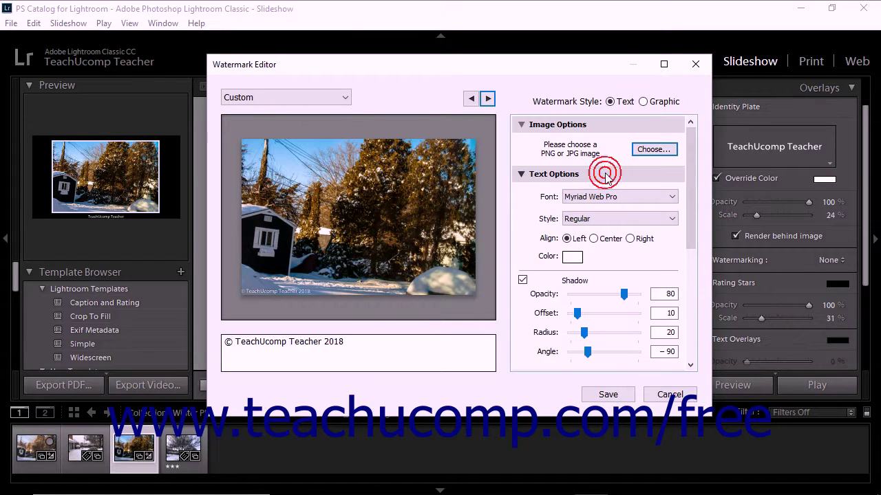
left_click(595, 240)
left_click(636, 240)
left_click(580, 241)
Set the watermark text colour to pink-magenta (DC176D) in the colour picker.
left_click(573, 258)
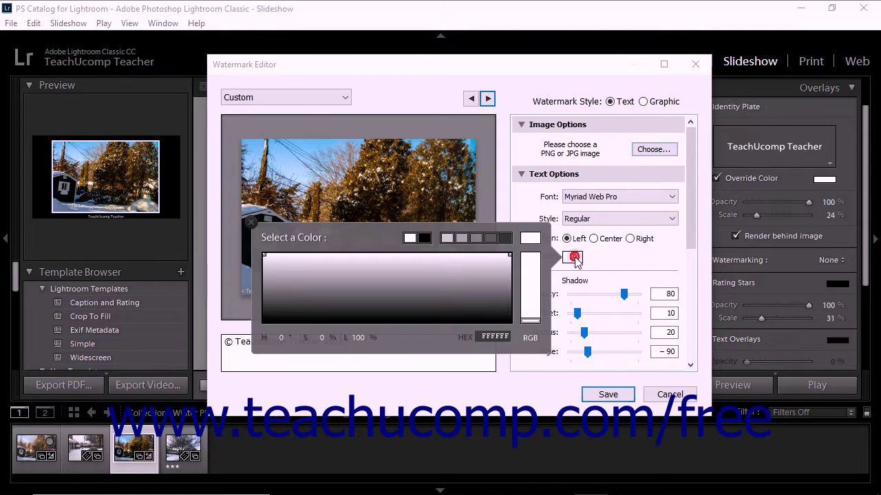
left_click(479, 279)
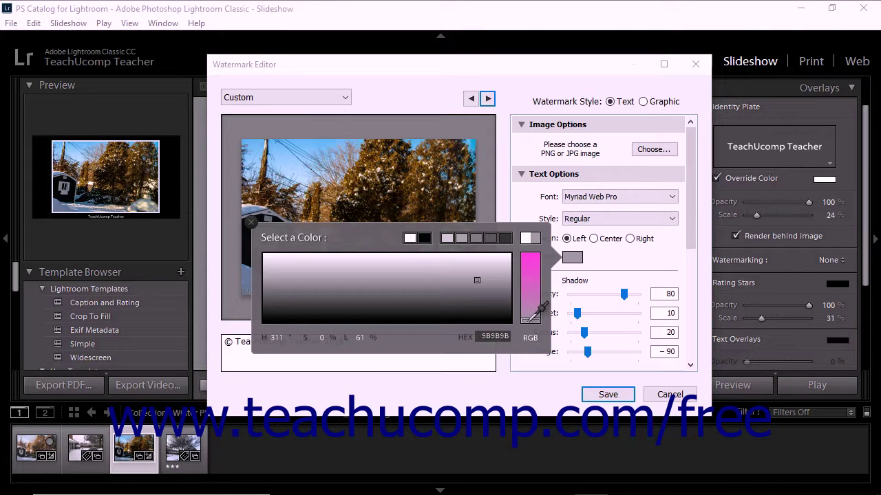
mouse_move(534, 319)
left_mouse_down()
mouse_move(532, 262)
mouse_move(492, 288)
left_mouse_up()
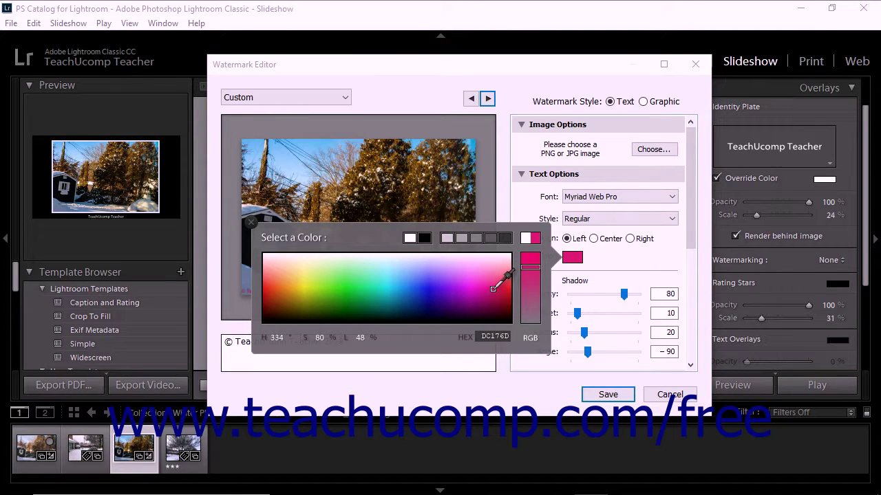
left_click(252, 224)
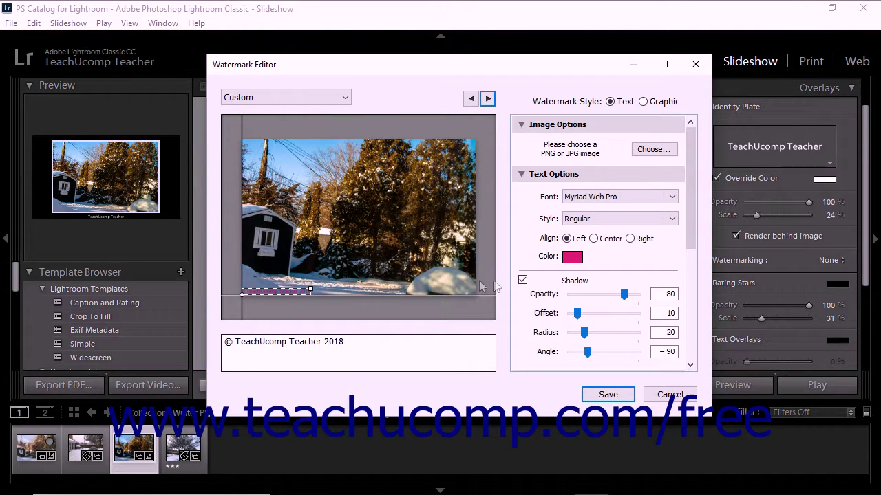
Toggle the text shadow off and back on, then reveal the Watermark Effects settings.
left_click(523, 281)
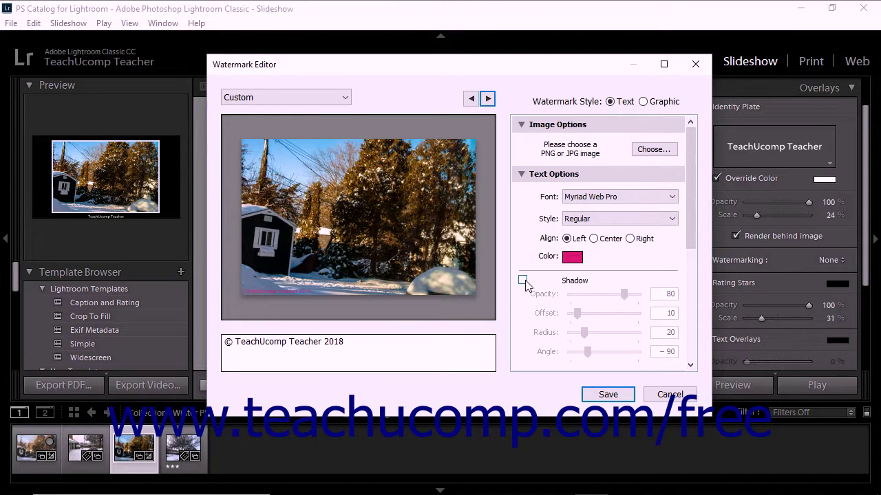
left_click(523, 281)
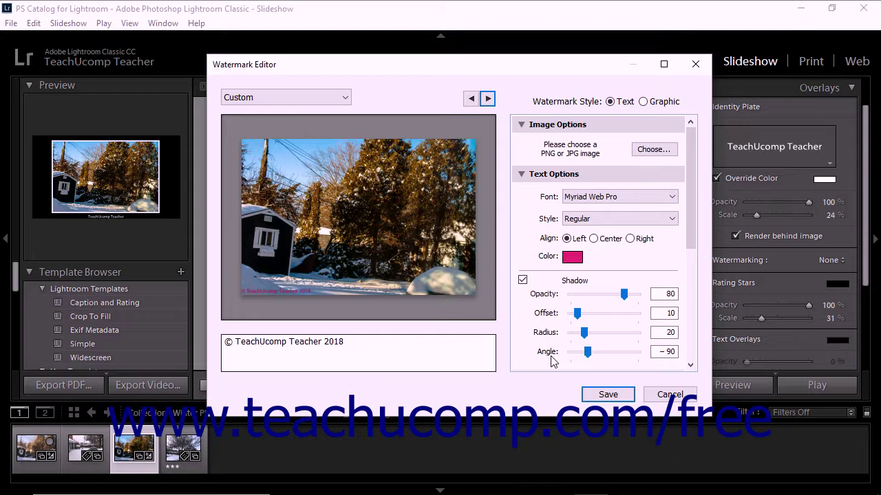
left_click(623, 177)
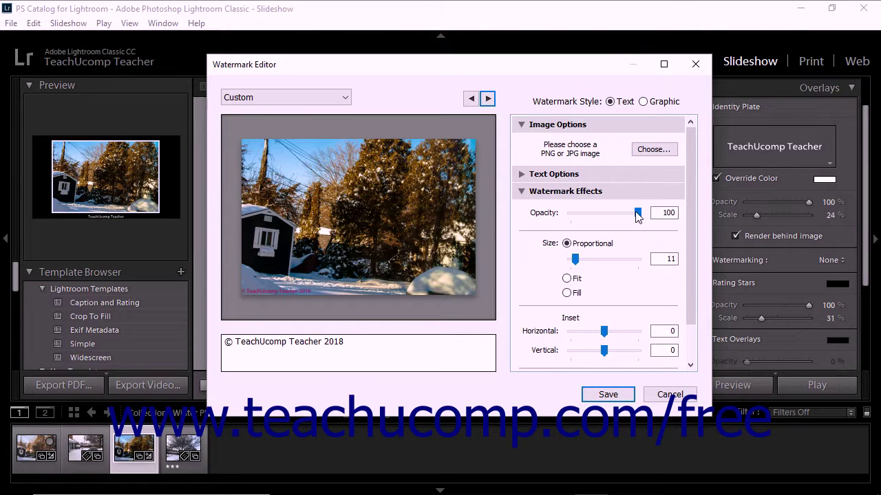
Test opacity, enlarge the watermark to sizes 18 and 32, then set its size to Fit.
mouse_move(637, 215)
left_mouse_down()
mouse_move(604, 213)
mouse_move(641, 216)
left_mouse_up()
left_click_drag(575, 260, 578, 260)
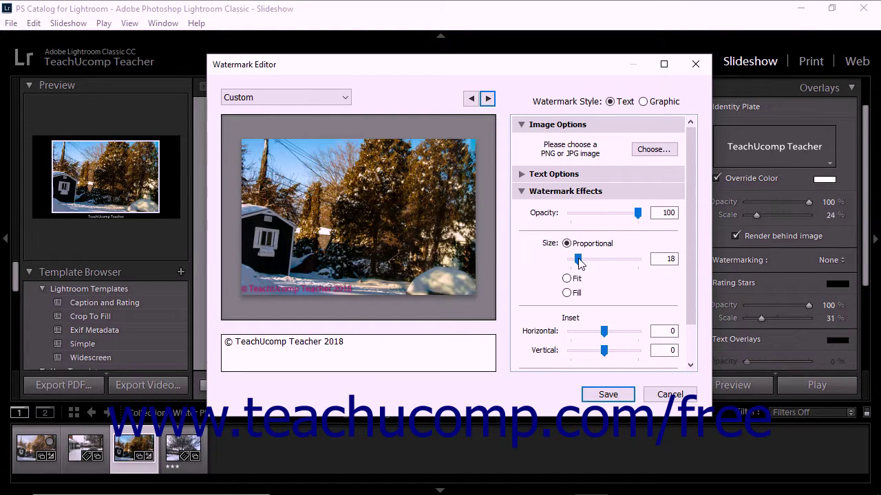
mouse_move(433, 261)
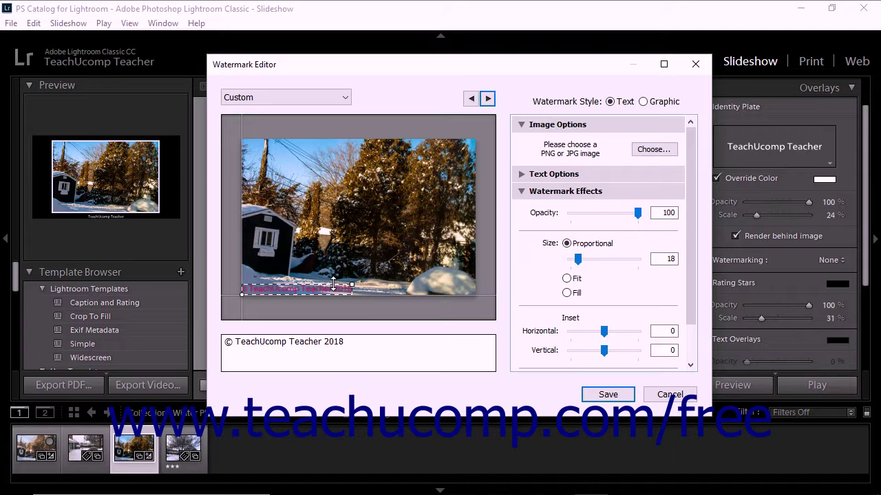
left_click_drag(333, 285, 335, 276)
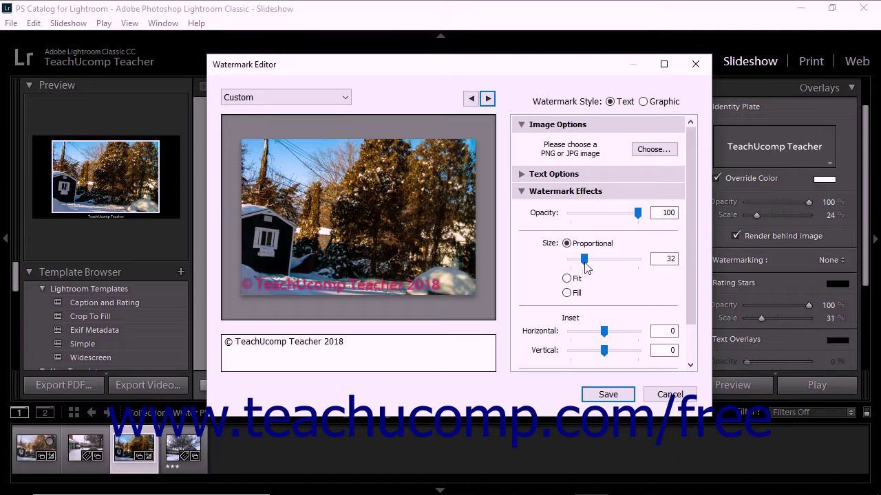
left_click(567, 279)
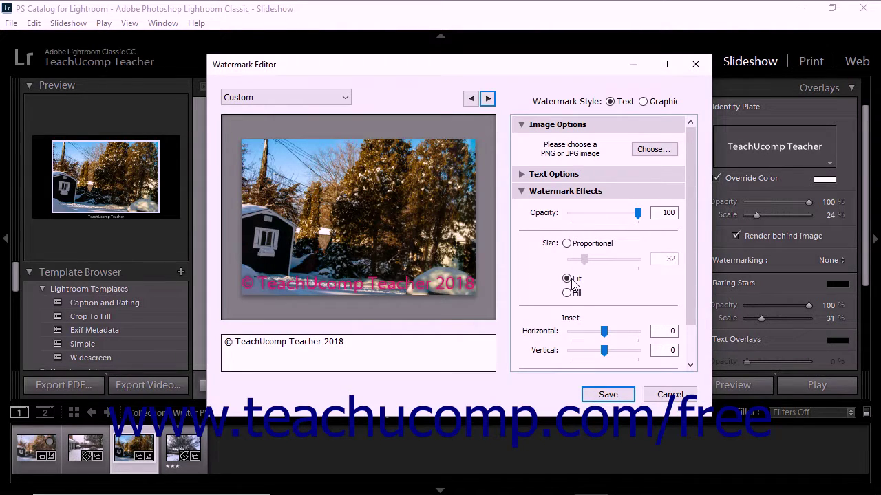
Try Fill, then return to proportional watermark size 19 with a slight inset shift.
left_click(567, 292)
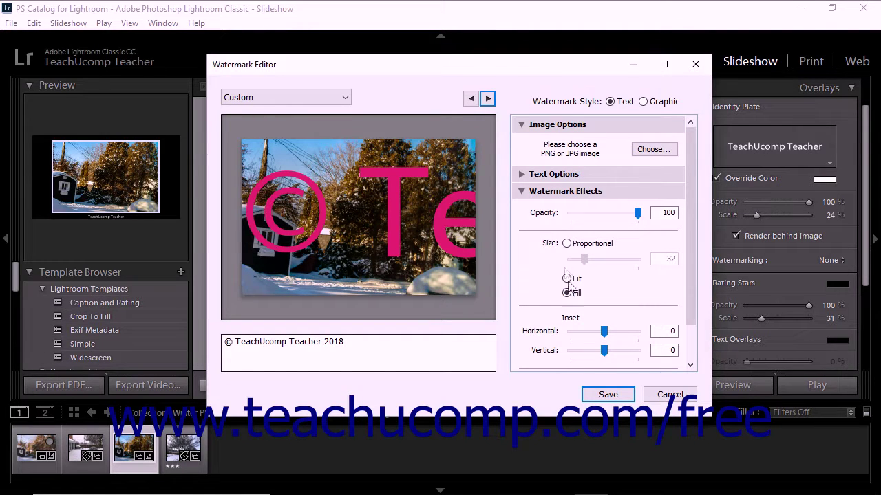
left_click(566, 243)
left_click_drag(584, 262, 578, 261)
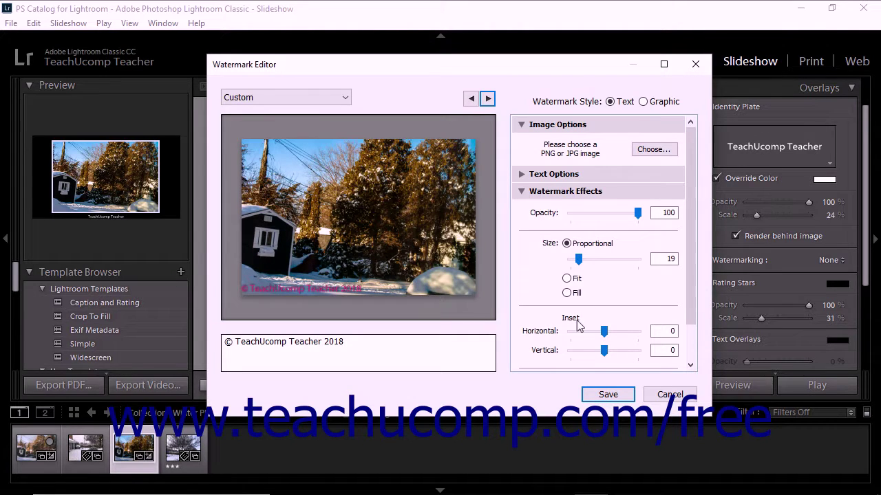
scroll(577, 324, "down", 1)
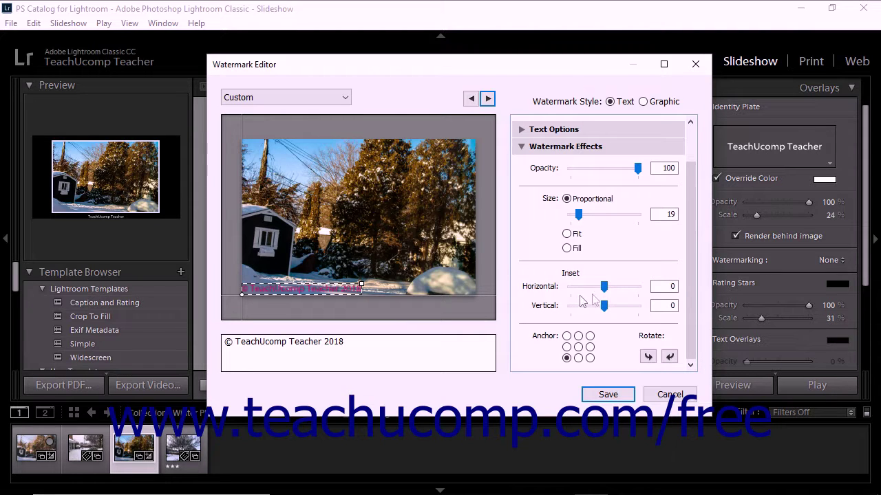
mouse_move(604, 293)
left_mouse_down()
mouse_move(582, 294)
mouse_move(610, 294)
left_mouse_up()
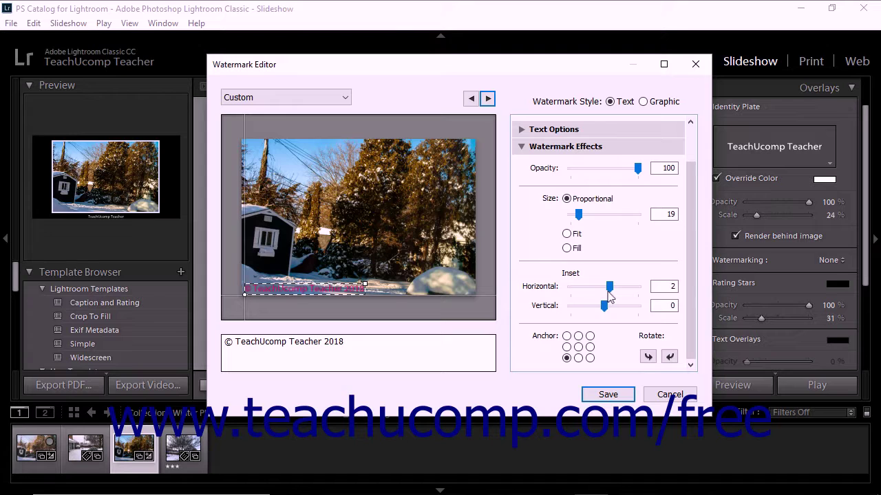
Anchor the watermark top-left and rotate it left, then right back to horizontal.
left_click(567, 336)
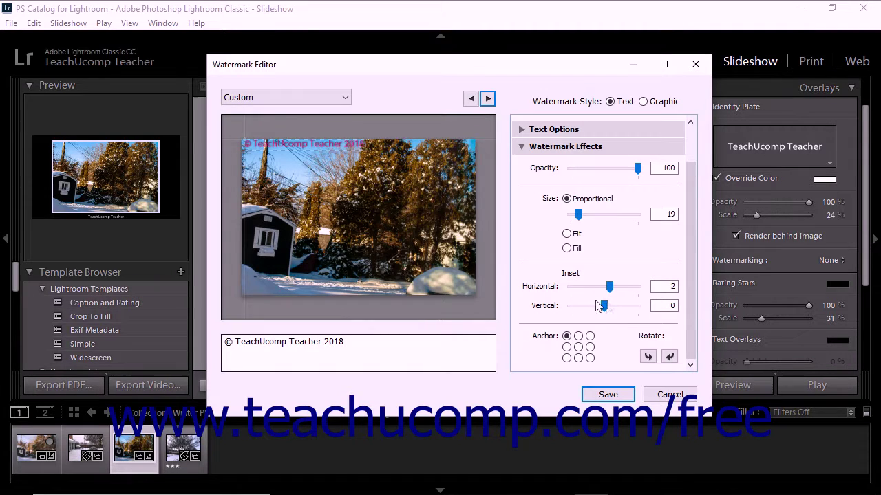
left_click(647, 357)
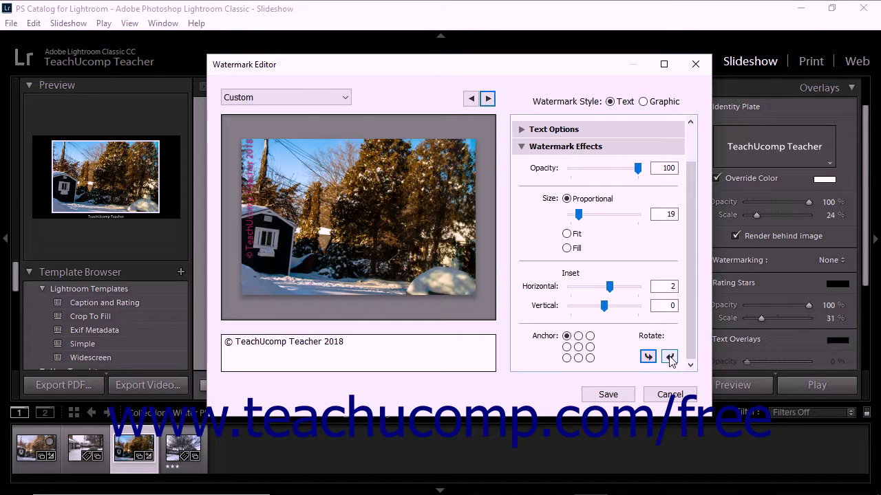
left_click(670, 357)
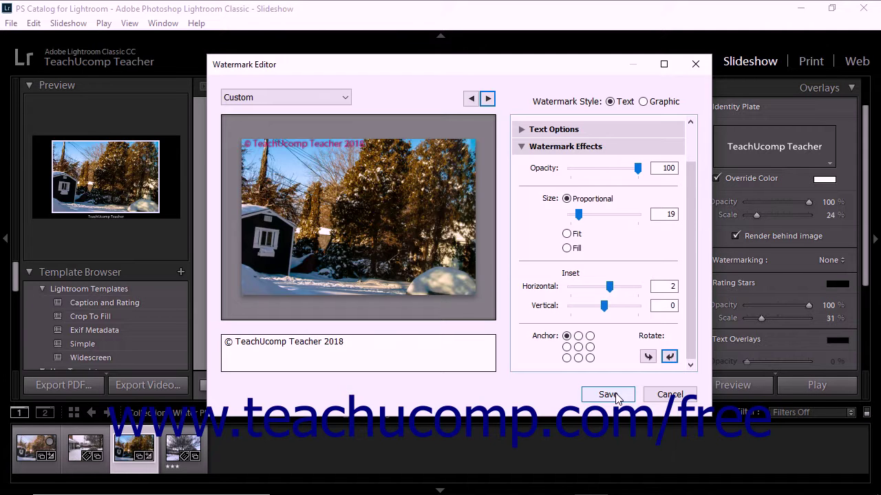
Create a new watermark preset named 'Text Copyright- Upper-left' from the current settings.
left_click(346, 100)
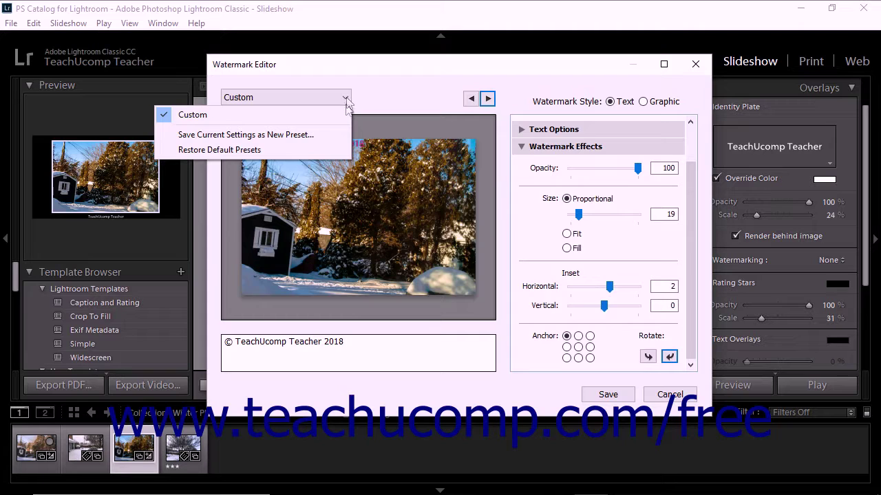
left_click(331, 134)
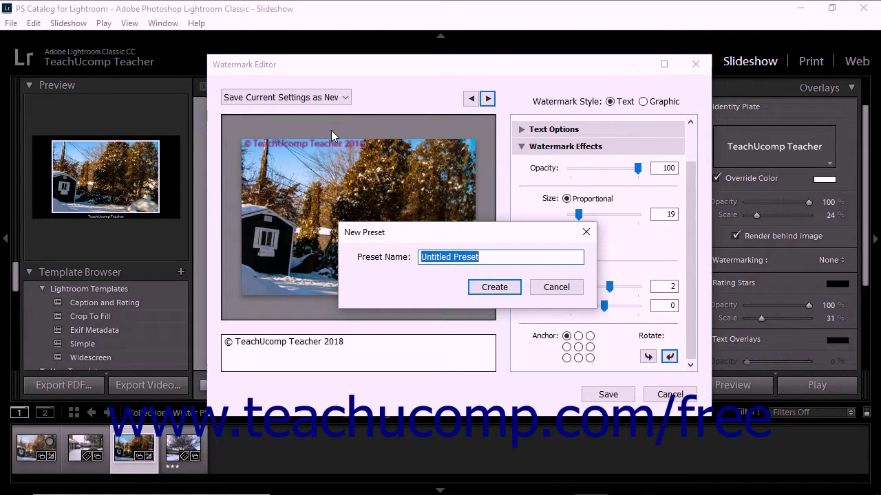
type("Text Copyright- Upper-left")
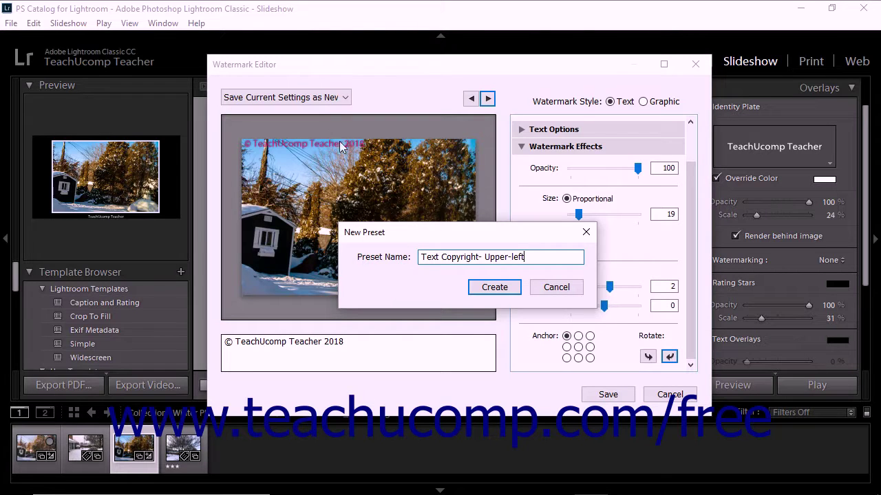
left_click(493, 288)
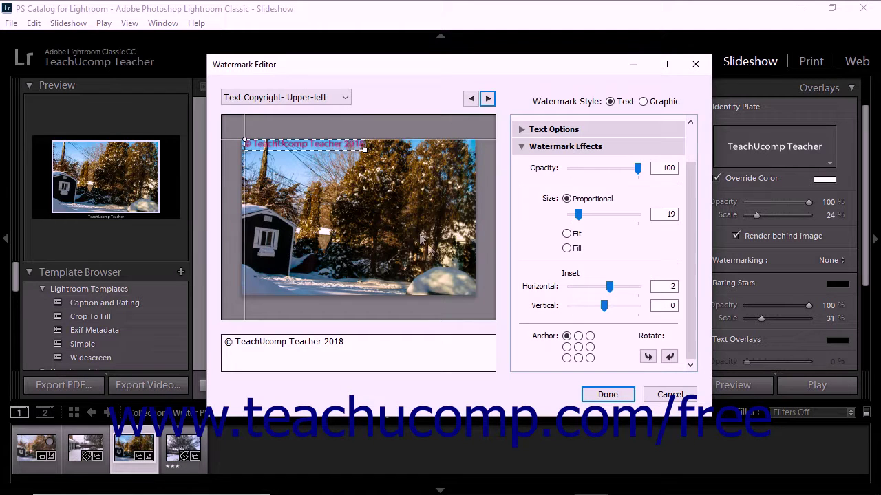
Finish with Done, keep 'Text Copyright- Upper-left' as the slideshow watermark, and return to Edit Watermarks.
left_click(601, 397)
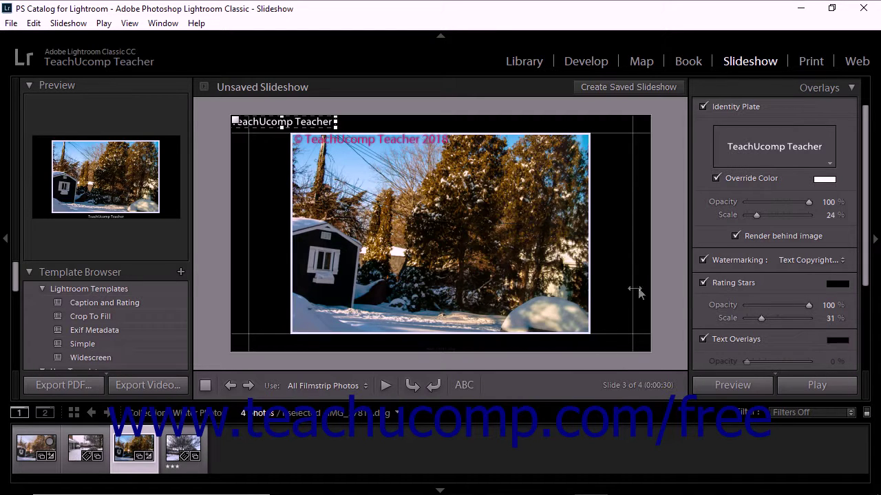
left_click(823, 260)
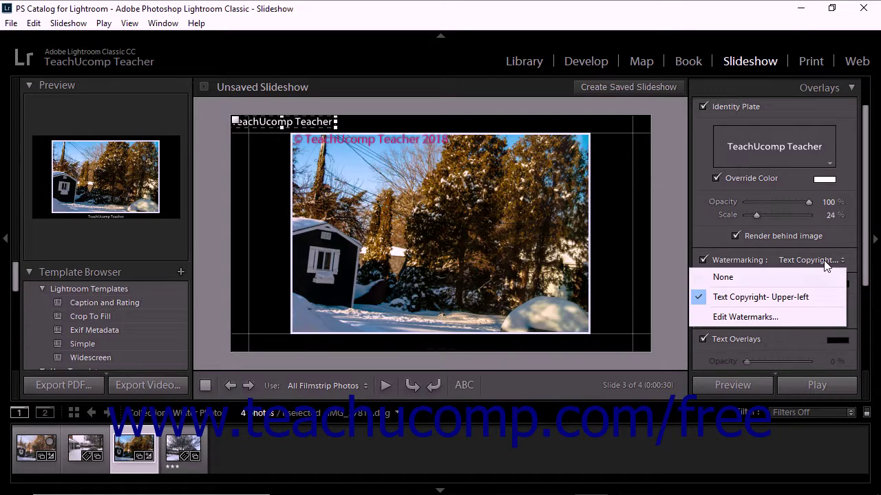
left_click(810, 296)
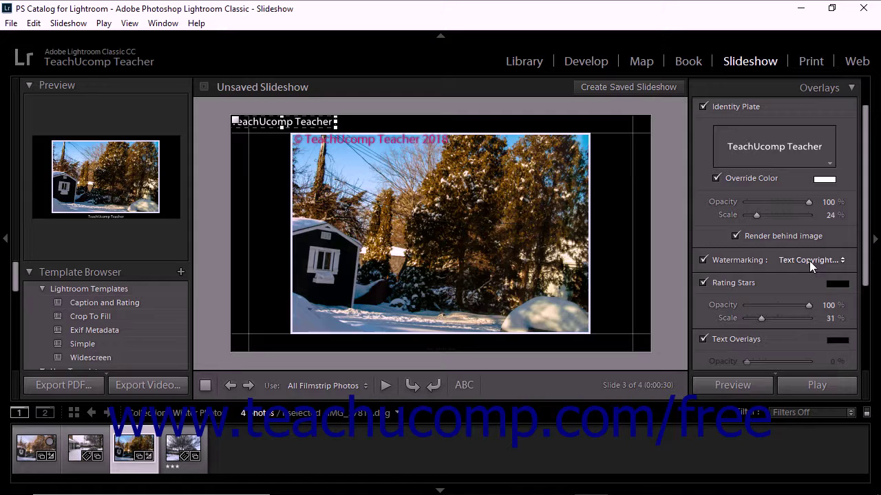
left_click(810, 261)
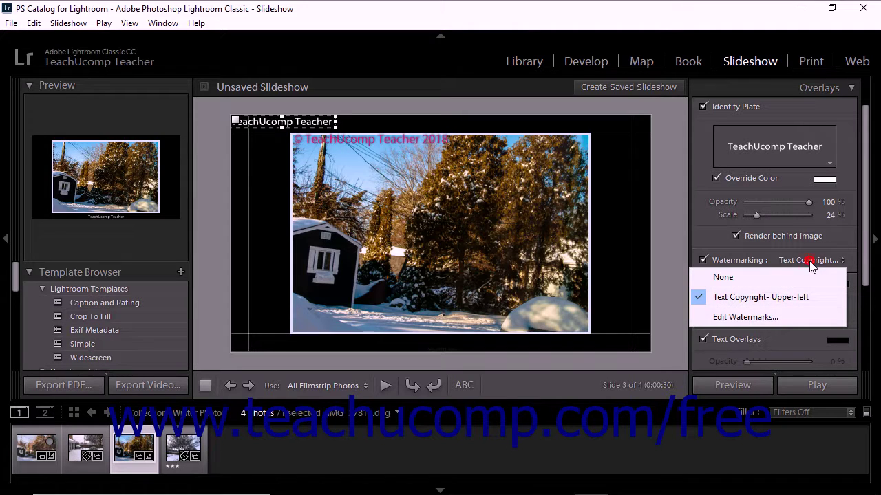
left_click(771, 313)
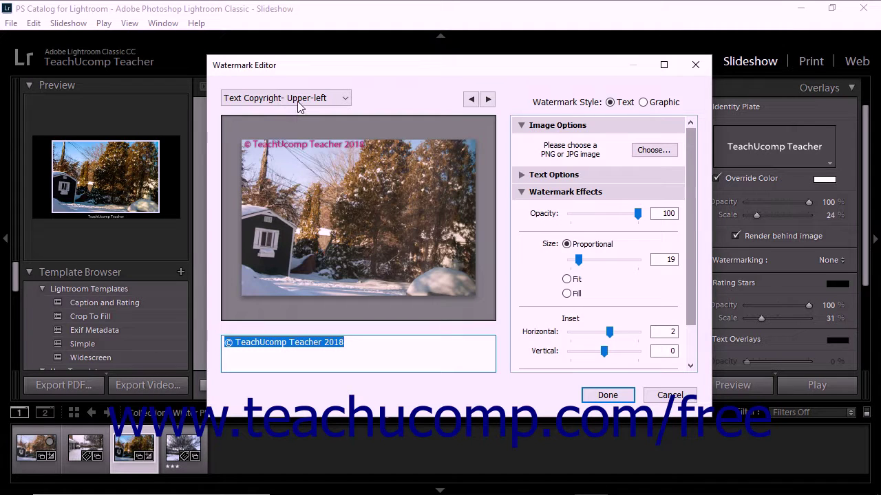
Reload the preset, lower opacity to 51 and update 'Text Copyright- Upper-left' with it.
left_click(300, 104)
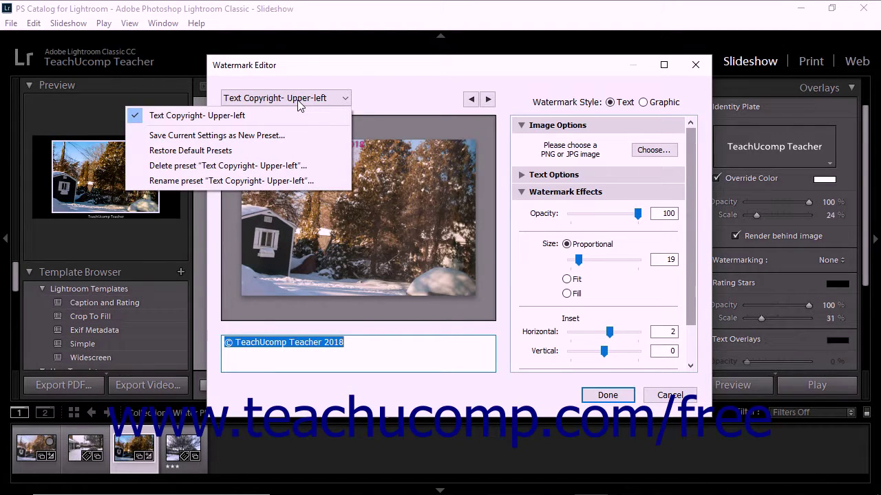
left_click(281, 115)
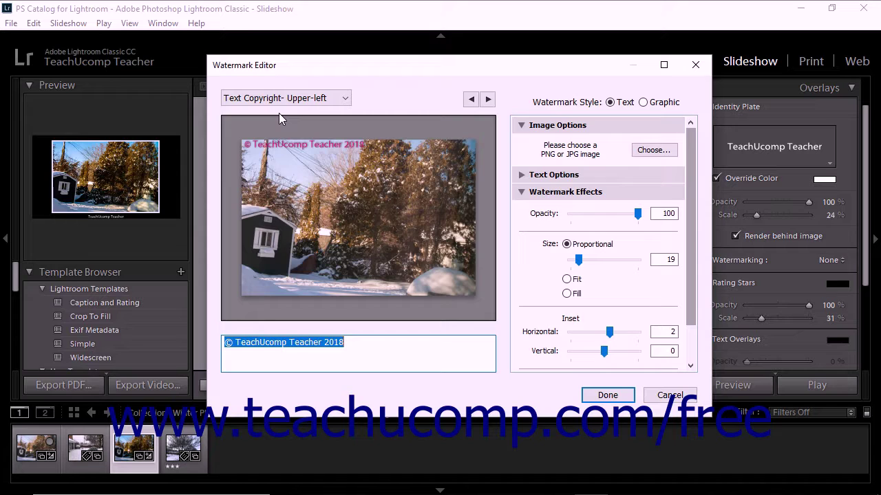
left_click_drag(638, 214, 603, 212)
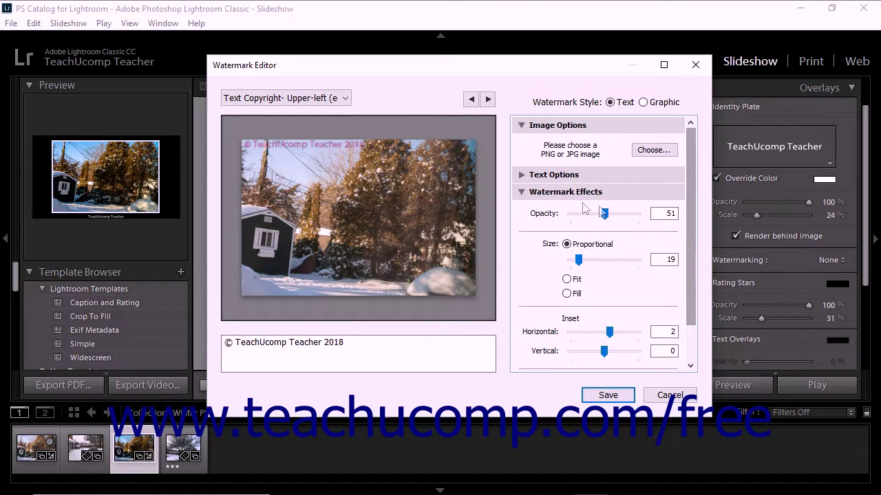
left_click(346, 98)
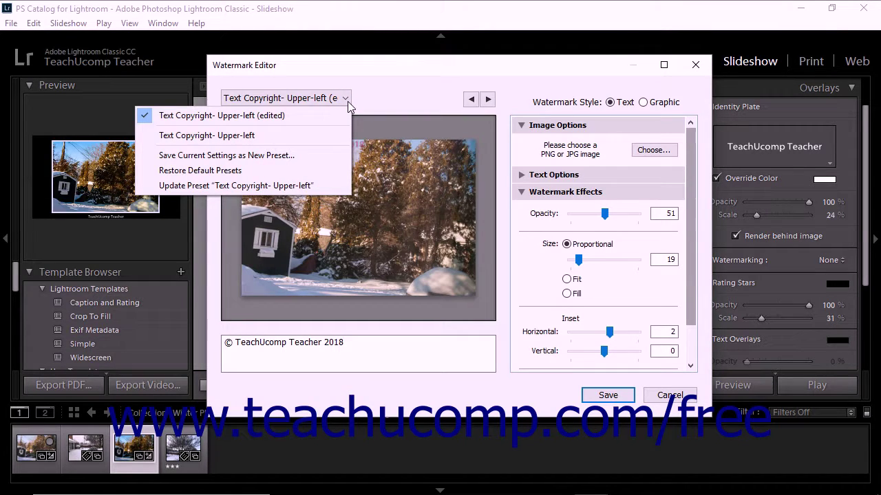
left_click(315, 188)
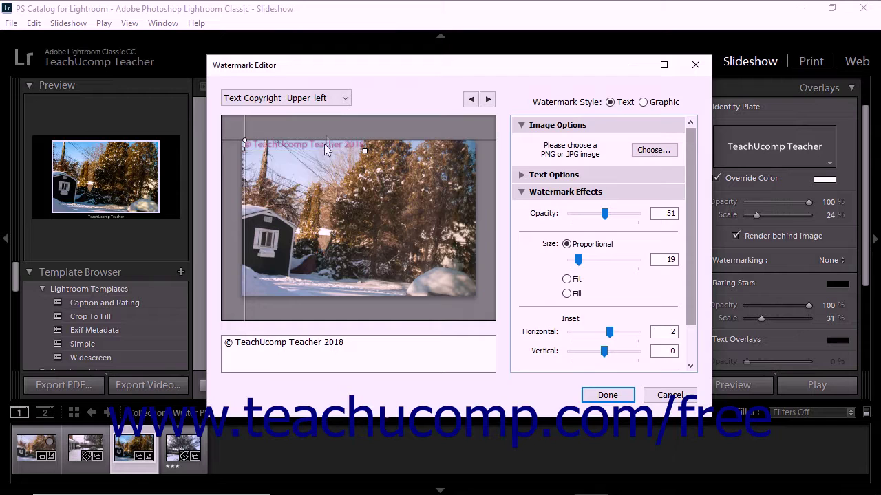
Reselect the 'Text Copyright- Upper-left' preset and bring up the preset options.
left_click(344, 98)
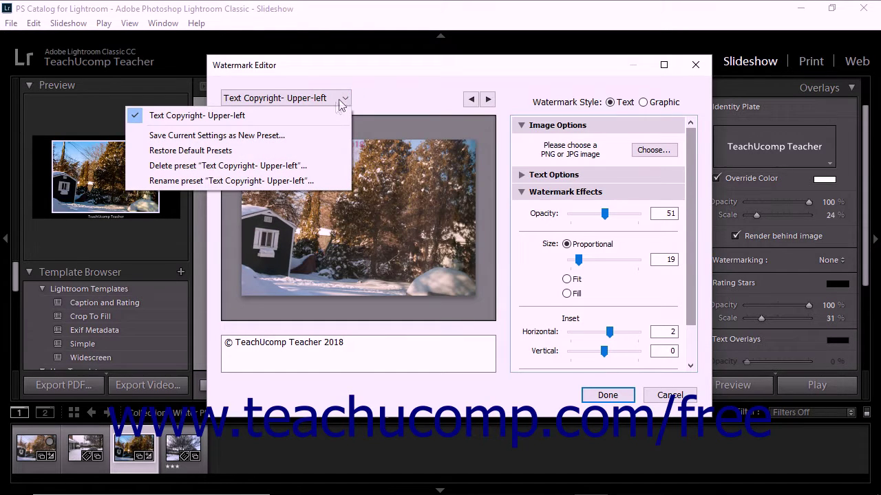
left_click(312, 114)
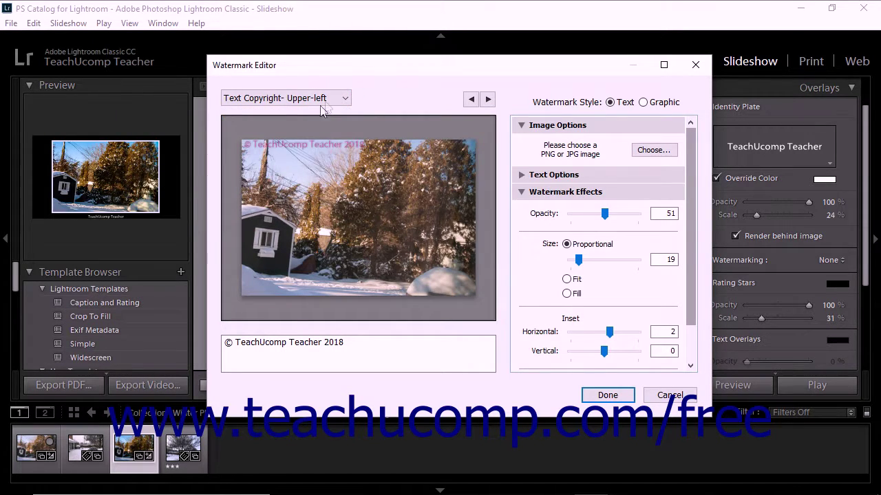
left_click(347, 97)
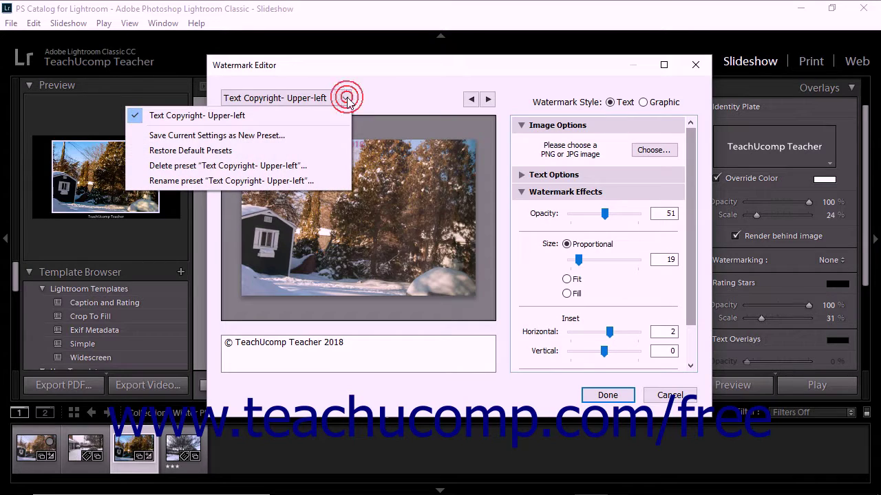
Rename the preset to 'Text Copyright- Upper-left2'.
left_click(310, 181)
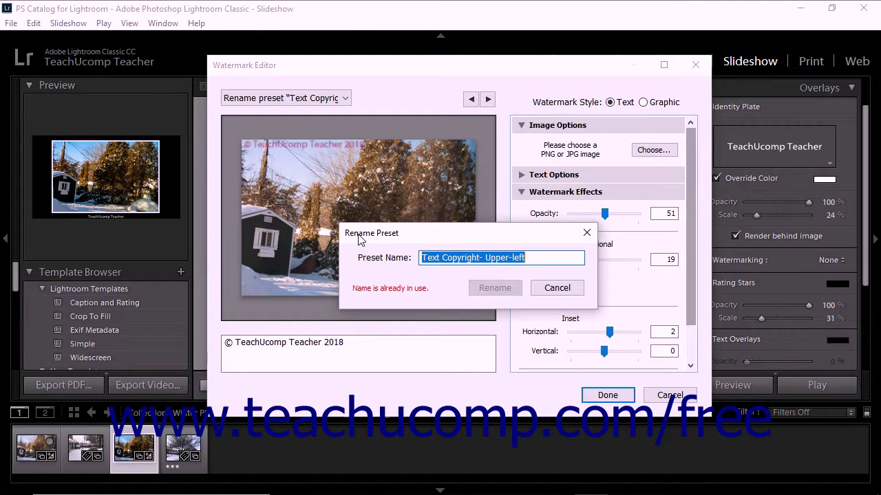
left_click(533, 259)
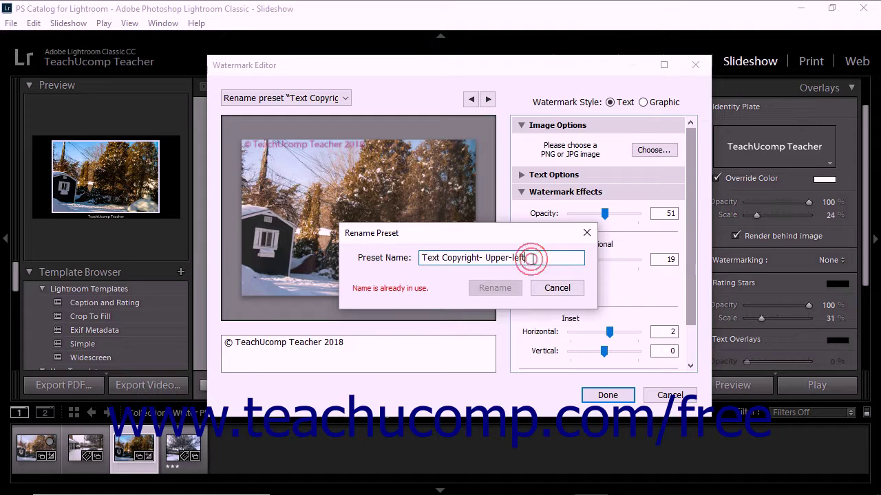
type("2")
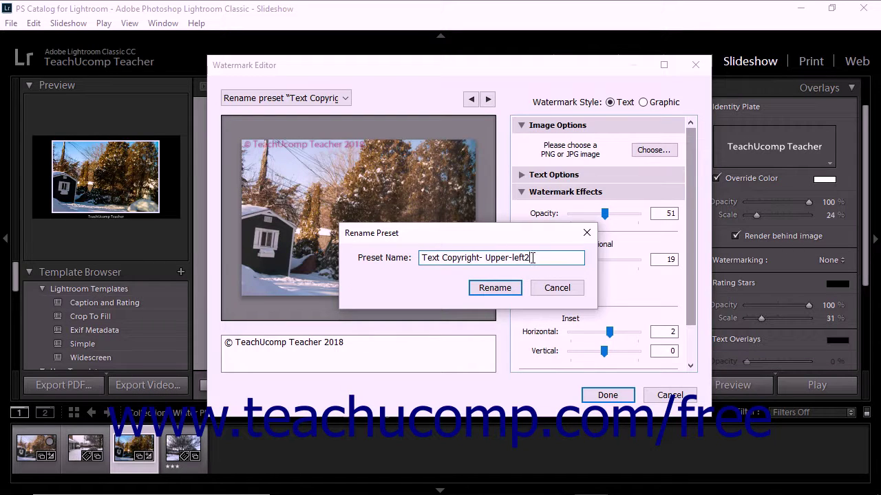
left_click(494, 288)
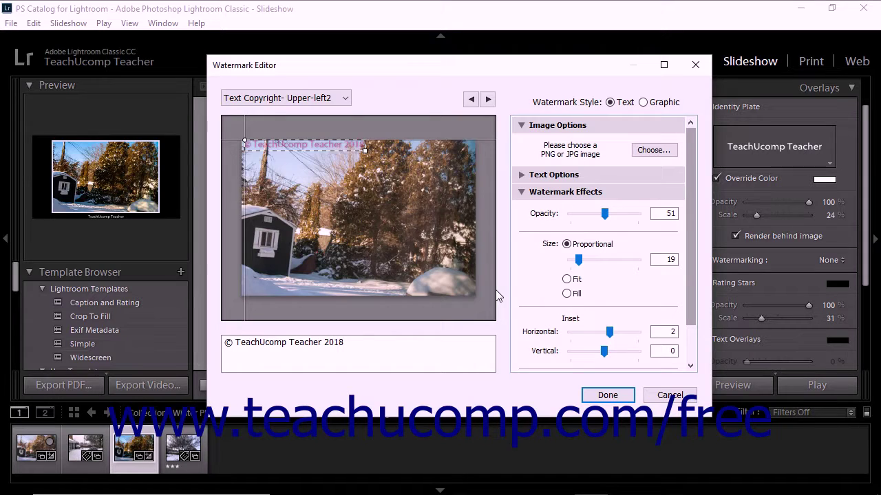
Delete the 'Text Copyright- Upper-left2' preset and restore the default watermark presets.
left_click(346, 103)
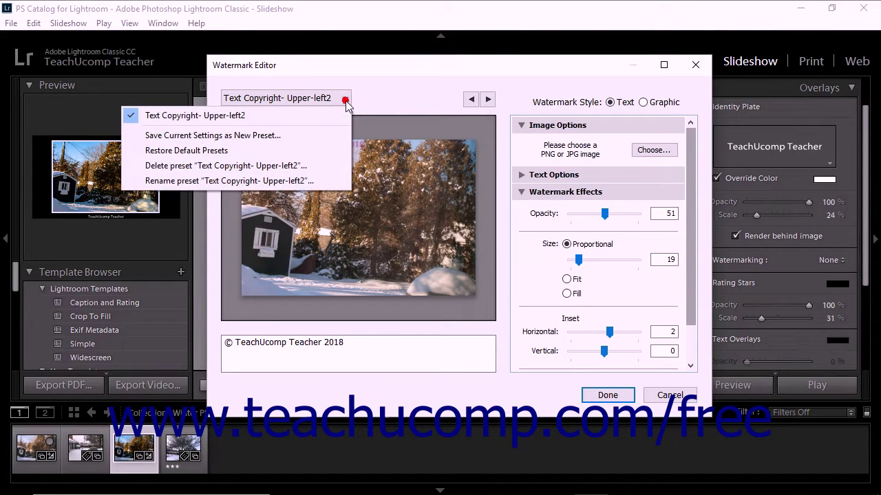
left_click(307, 117)
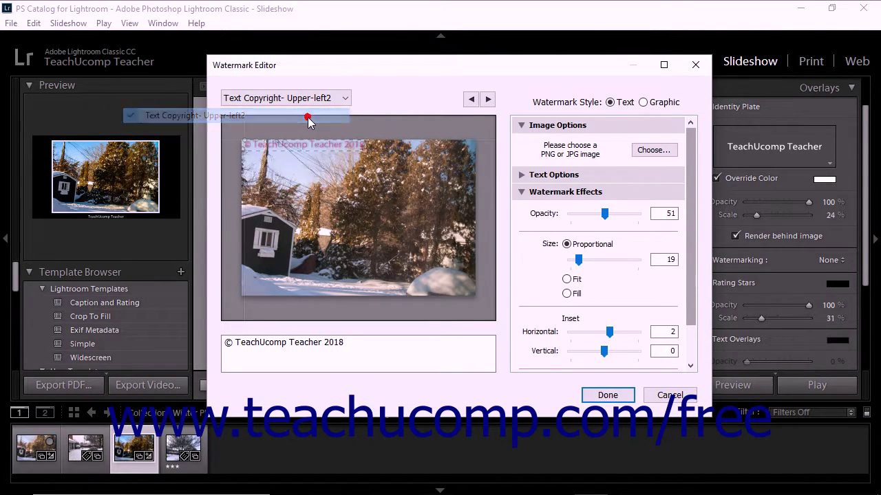
left_click(347, 97)
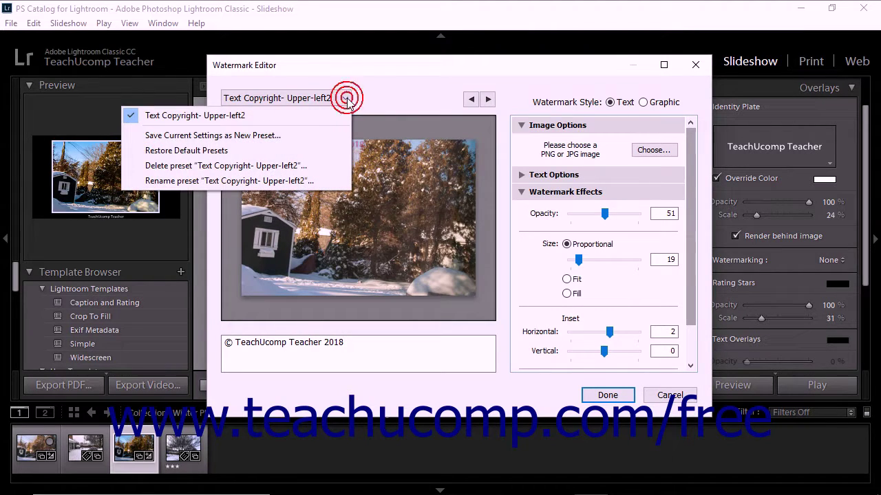
left_click(315, 165)
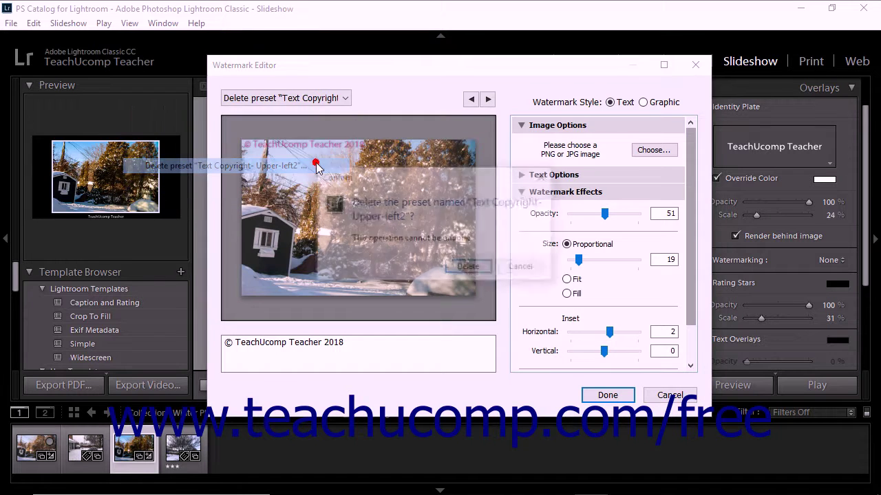
left_click(469, 269)
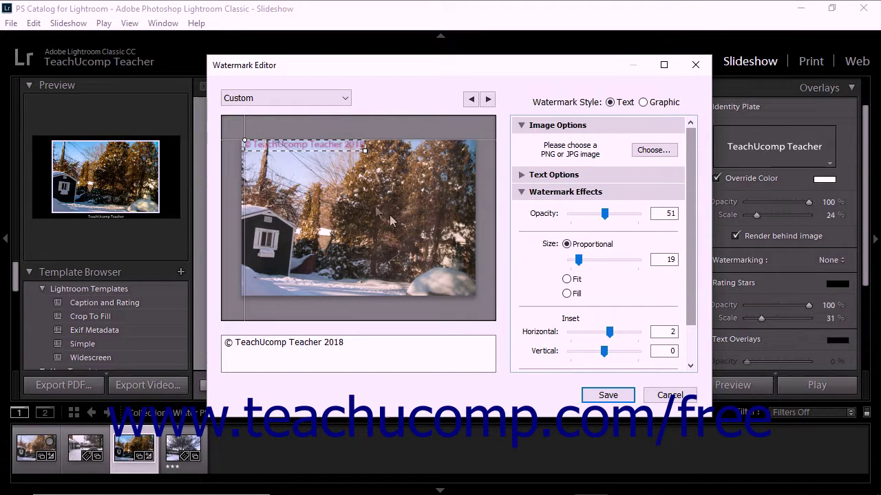
left_click(342, 100)
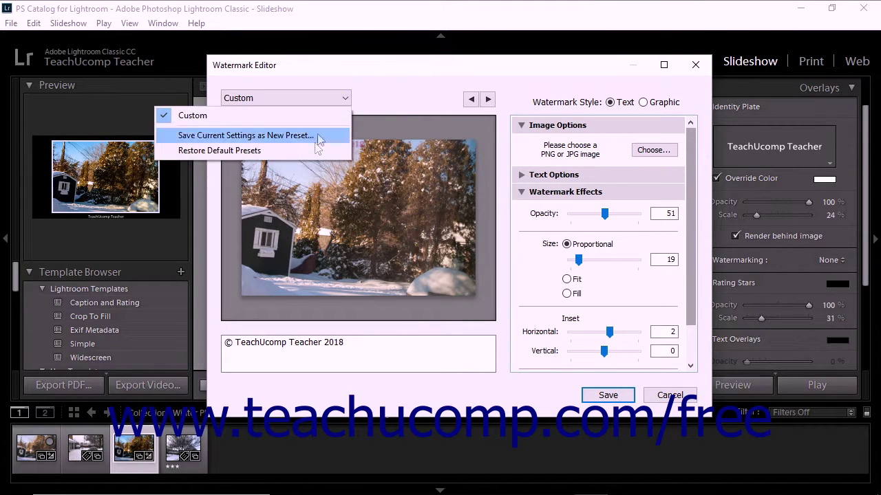
left_click(313, 151)
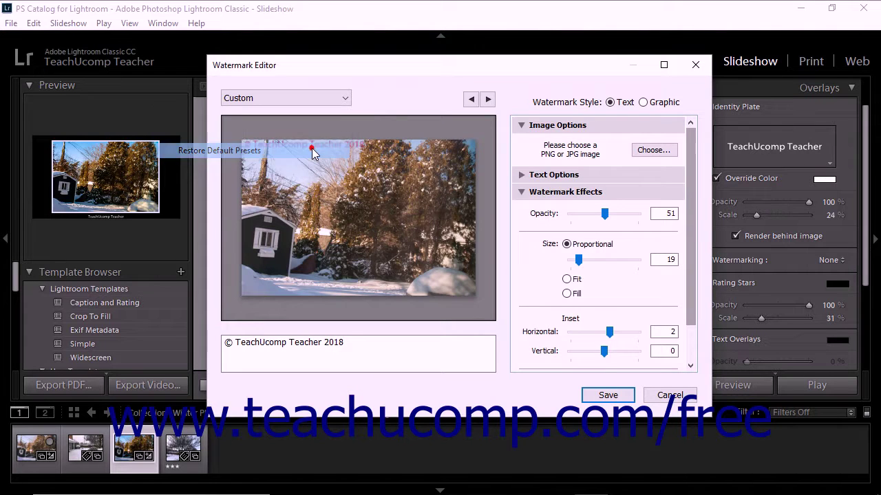